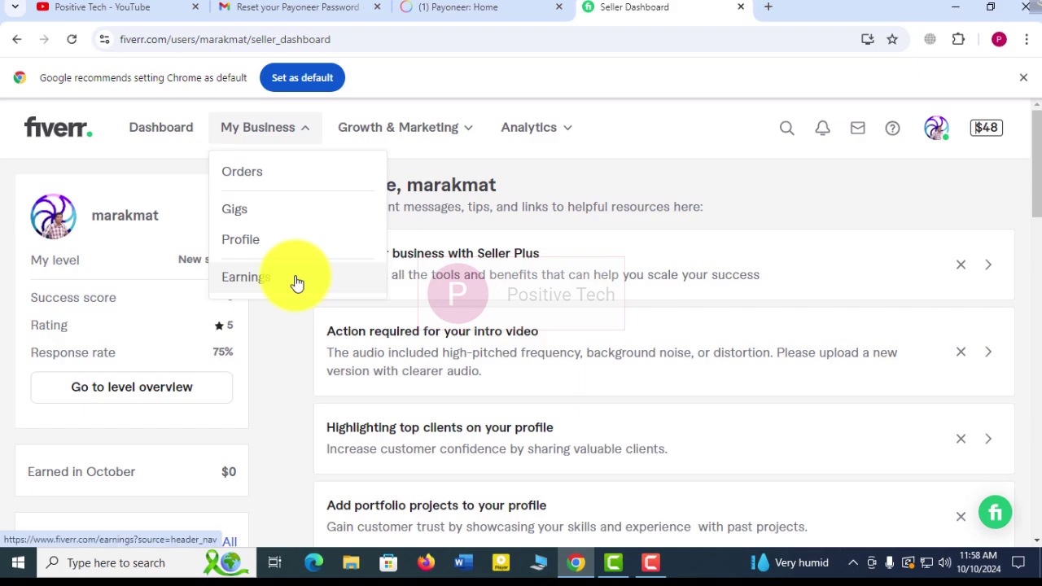
- Open the Earnings page and examine the available funds, the earnings overview and the full list of past account activity
{"action": "left_click", "coordinate": [297, 282]}
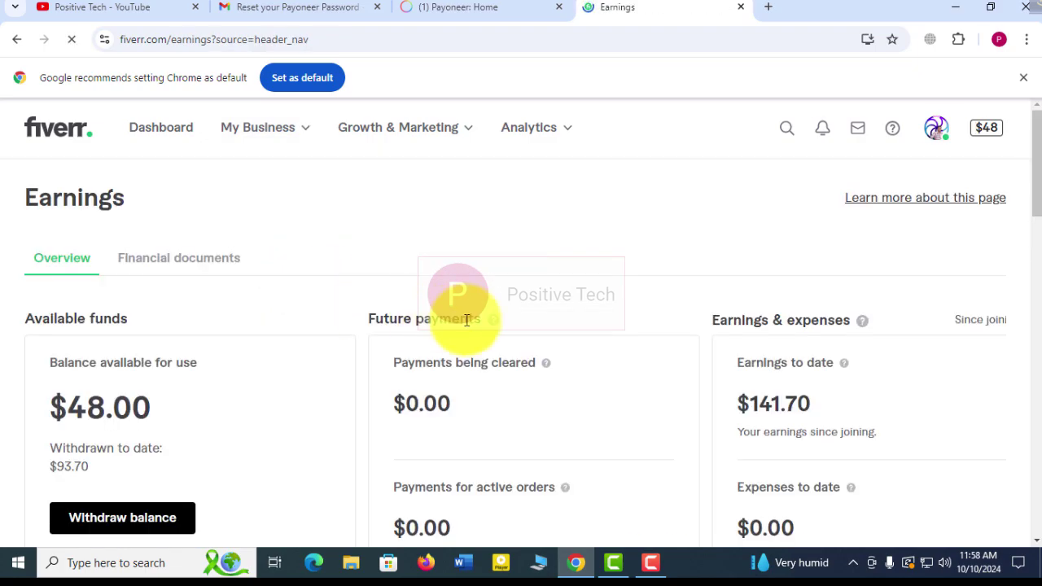
{"action": "scroll", "coordinate": [568, 409], "scroll_direction": "down", "scroll_amount": 1}
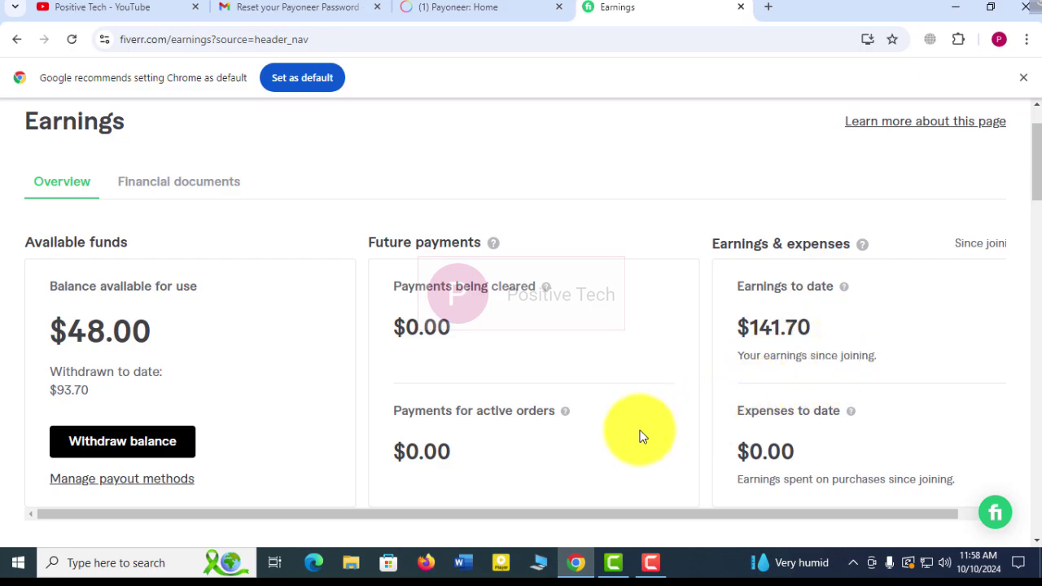
{"action": "scroll", "coordinate": [640, 437], "scroll_direction": "down", "scroll_amount": 1}
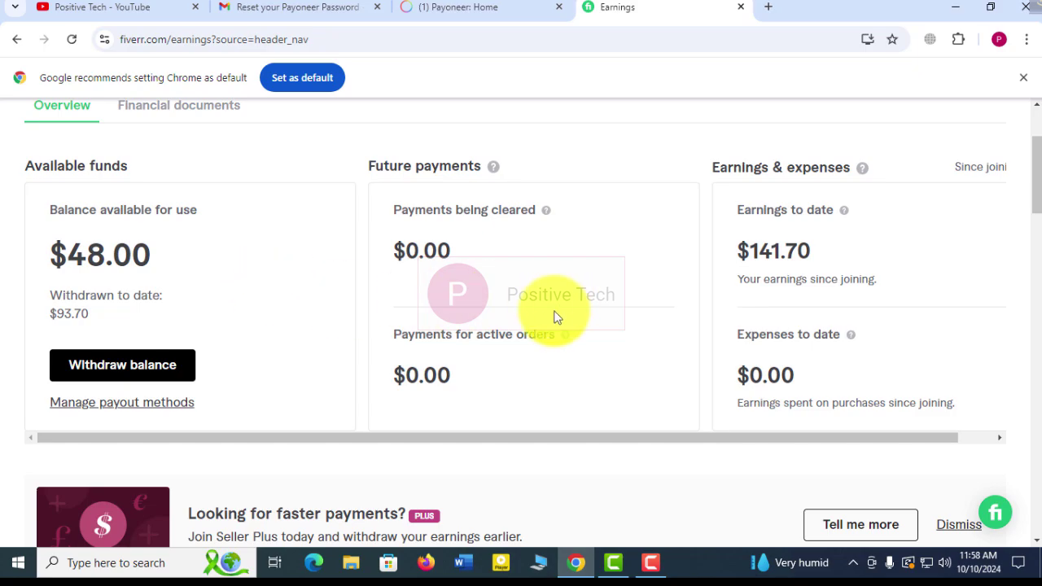
{"action": "scroll", "coordinate": [556, 316], "scroll_direction": "down", "scroll_amount": 5}
{"action": "scroll", "coordinate": [558, 314], "scroll_direction": "down", "scroll_amount": 5}
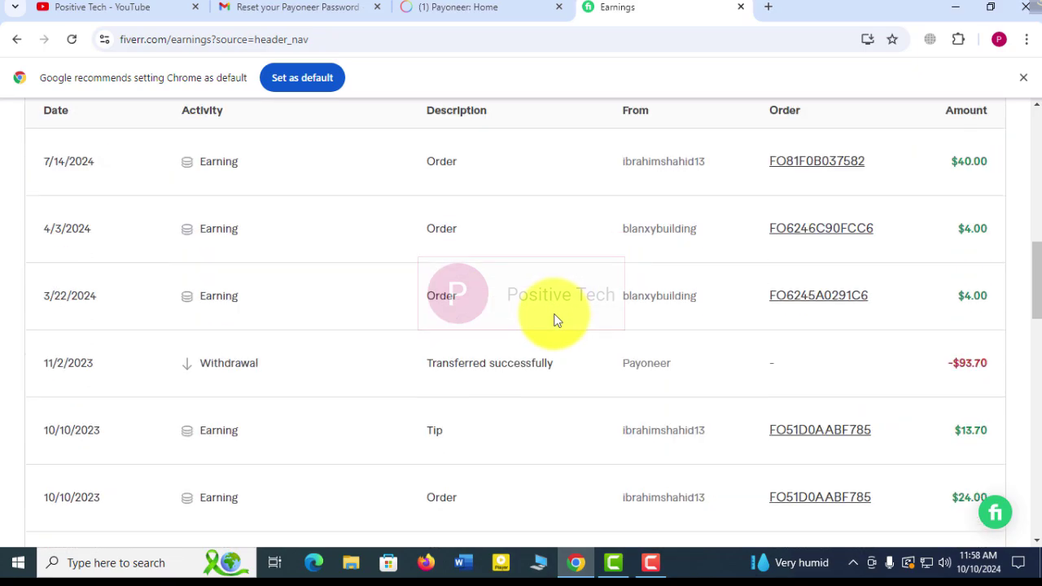
{"action": "scroll", "coordinate": [627, 368], "scroll_direction": "down", "scroll_amount": 1}
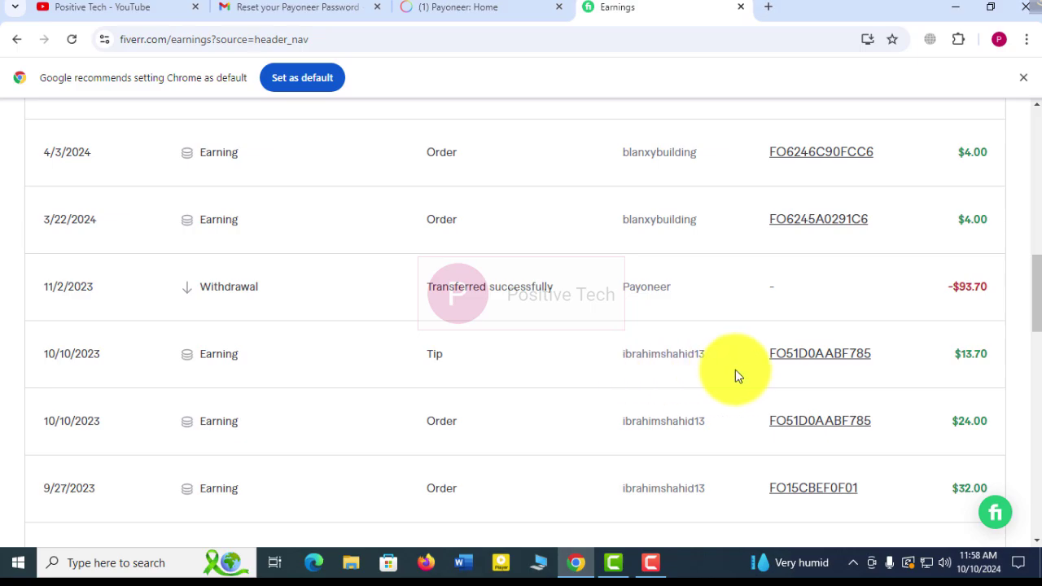
{"action": "scroll", "coordinate": [740, 376], "scroll_direction": "down", "scroll_amount": 2}
{"action": "scroll", "coordinate": [857, 366], "scroll_direction": "down", "scroll_amount": 4}
{"action": "scroll", "coordinate": [857, 366], "scroll_direction": "down", "scroll_amount": 2}
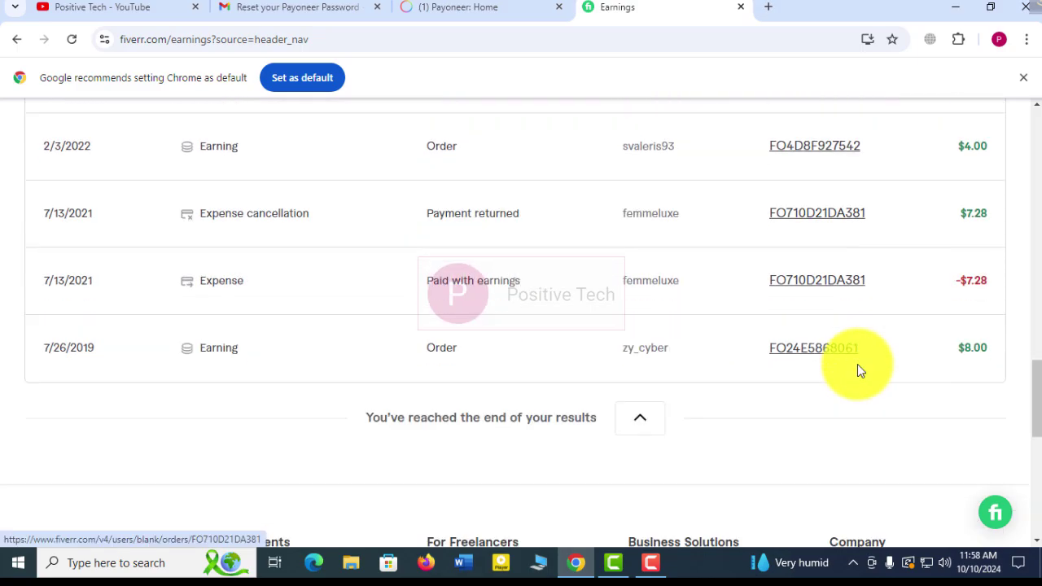
{"action": "scroll", "coordinate": [860, 373], "scroll_direction": "up", "scroll_amount": 15}
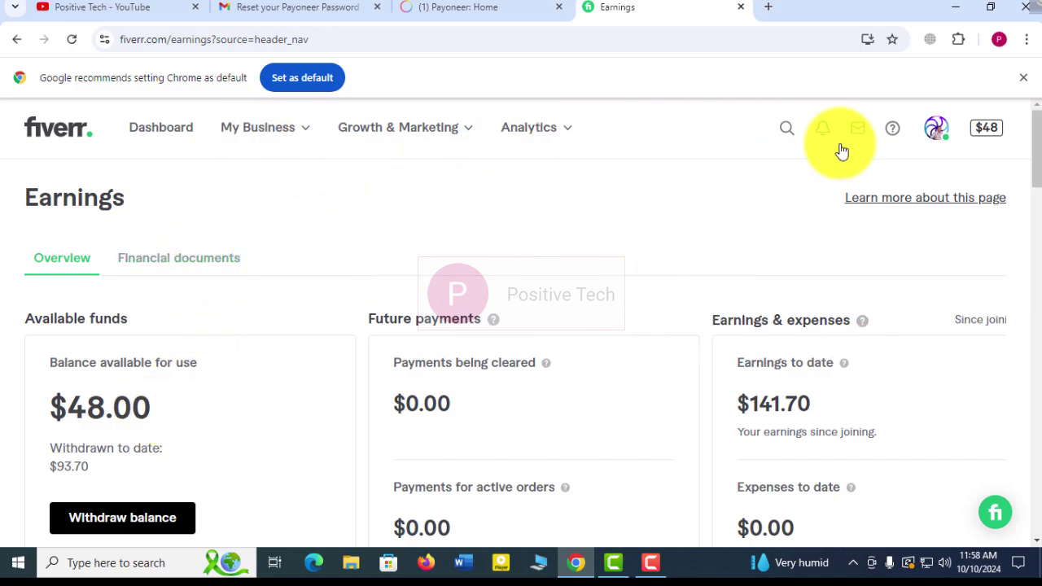
{"action": "left_click", "coordinate": [989, 134]}
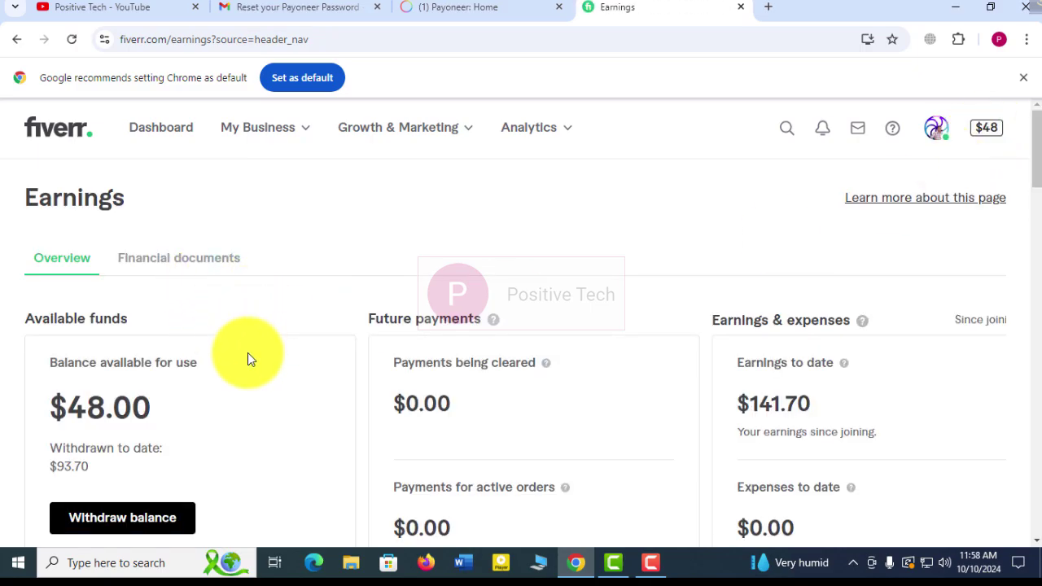
- Withdraw the full $48 available balance to the Payoneer account, confirm the withdrawal and dismiss the success message
{"action": "scroll", "coordinate": [249, 390], "scroll_direction": "down", "scroll_amount": 2}
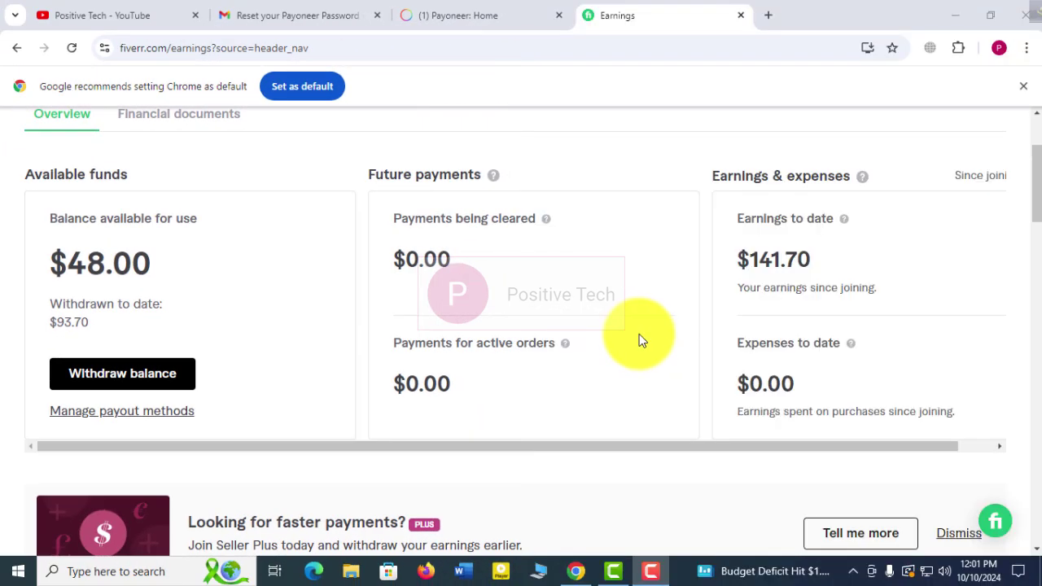
{"action": "left_click", "coordinate": [111, 382]}
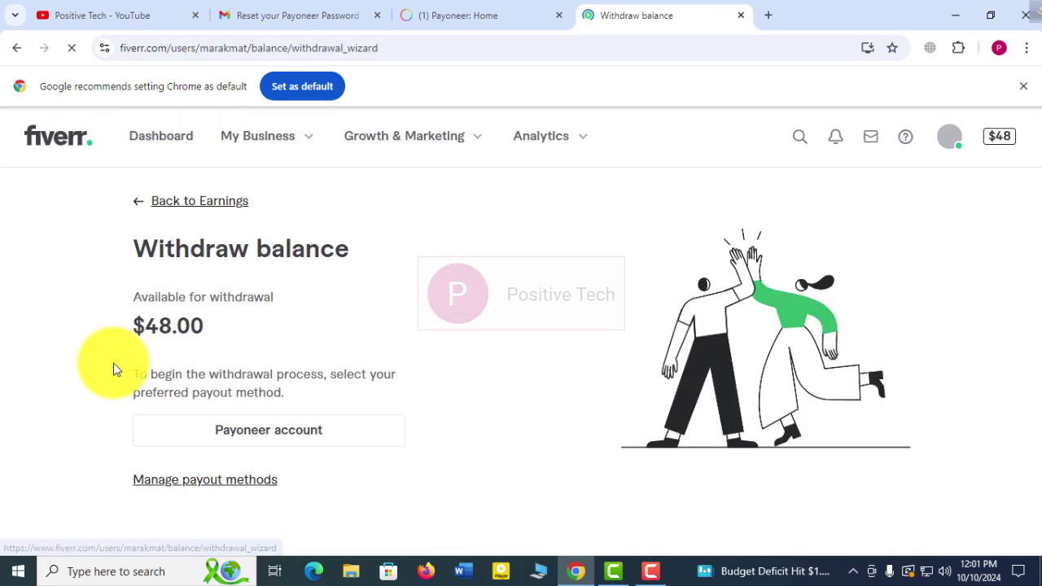
{"action": "left_click", "coordinate": [244, 430]}
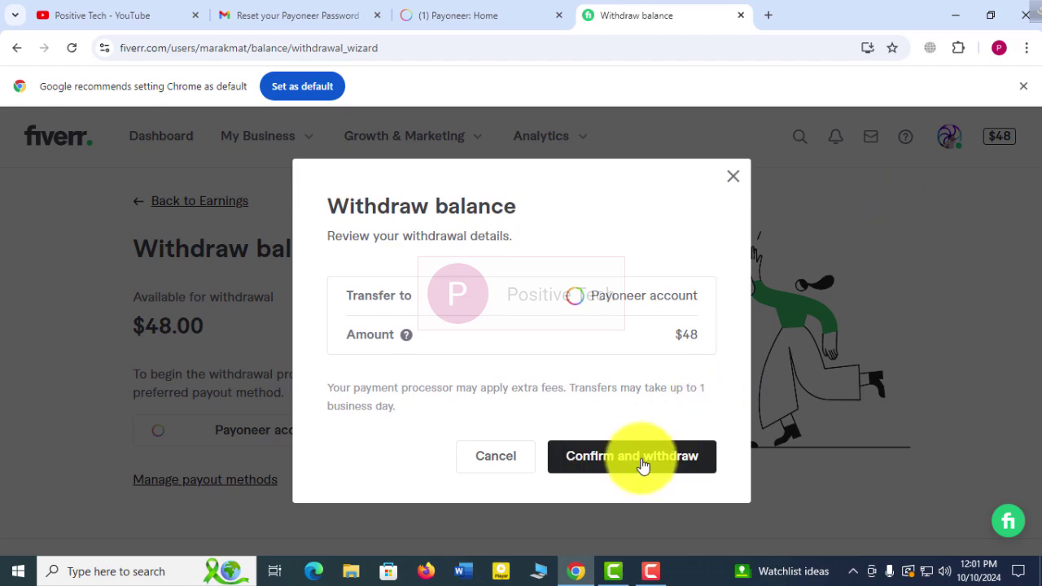
{"action": "left_click", "coordinate": [606, 458]}
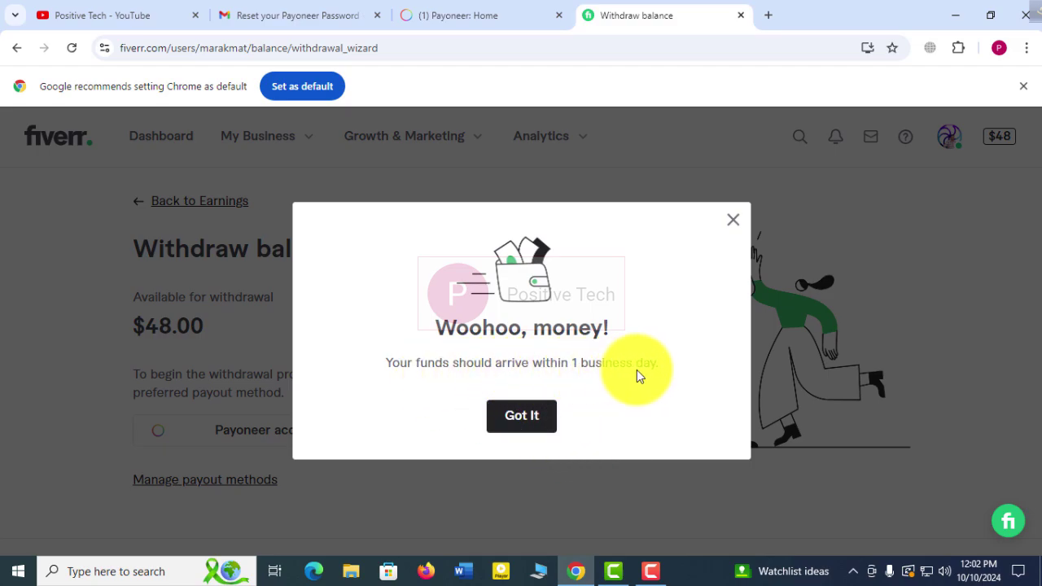
{"action": "left_click", "coordinate": [521, 417]}
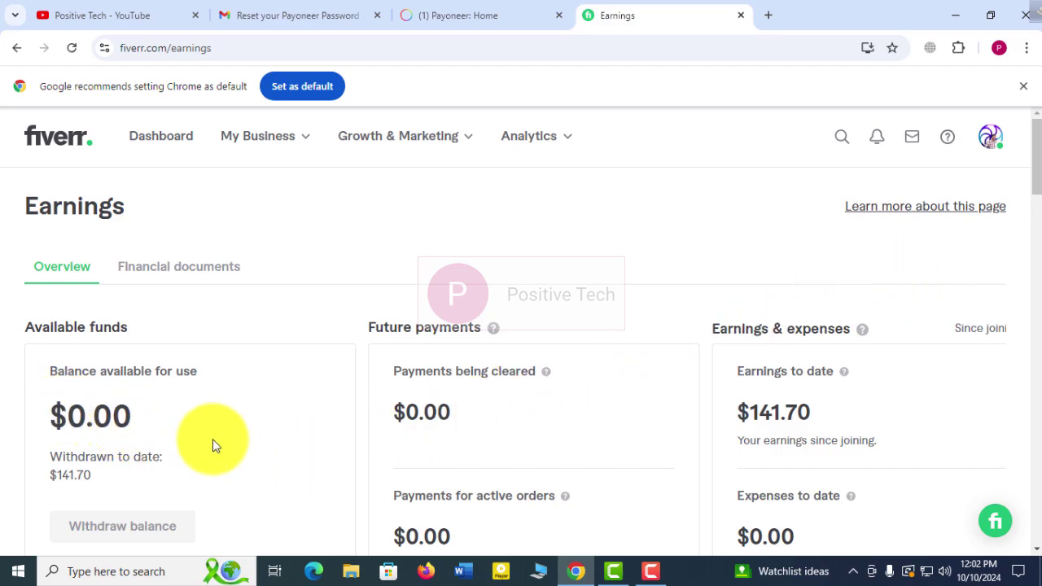
- Check the updated Fiverr funds, switch to Payoneer and reload its home page to check the balances, keeping the session active
{"action": "scroll", "coordinate": [220, 435], "scroll_direction": "down", "scroll_amount": 2}
{"action": "scroll", "coordinate": [521, 433], "scroll_direction": "up", "scroll_amount": 1}
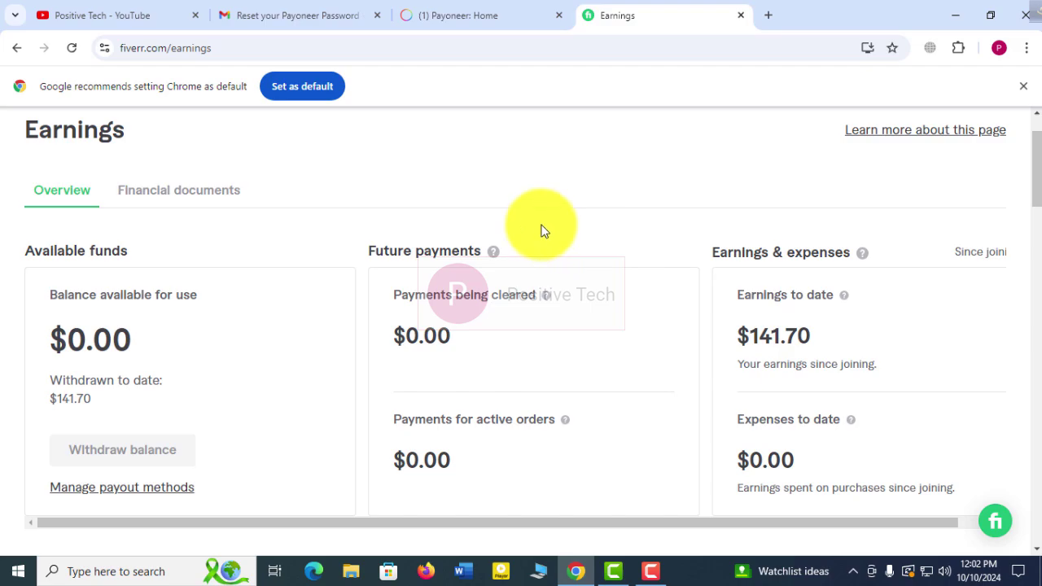
{"action": "left_click", "coordinate": [481, 17]}
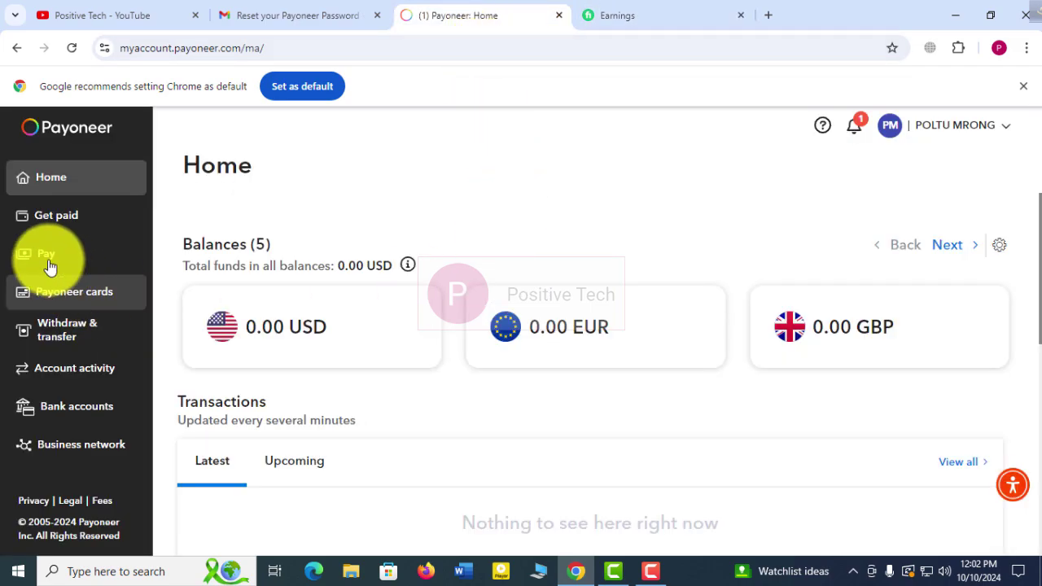
{"action": "left_click", "coordinate": [67, 51]}
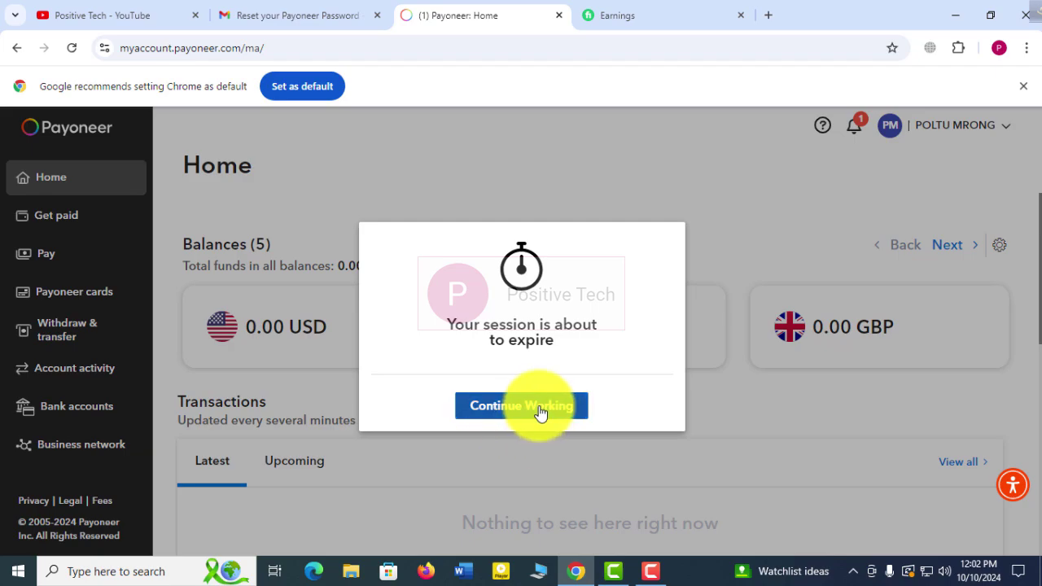
{"action": "left_click", "coordinate": [539, 411]}
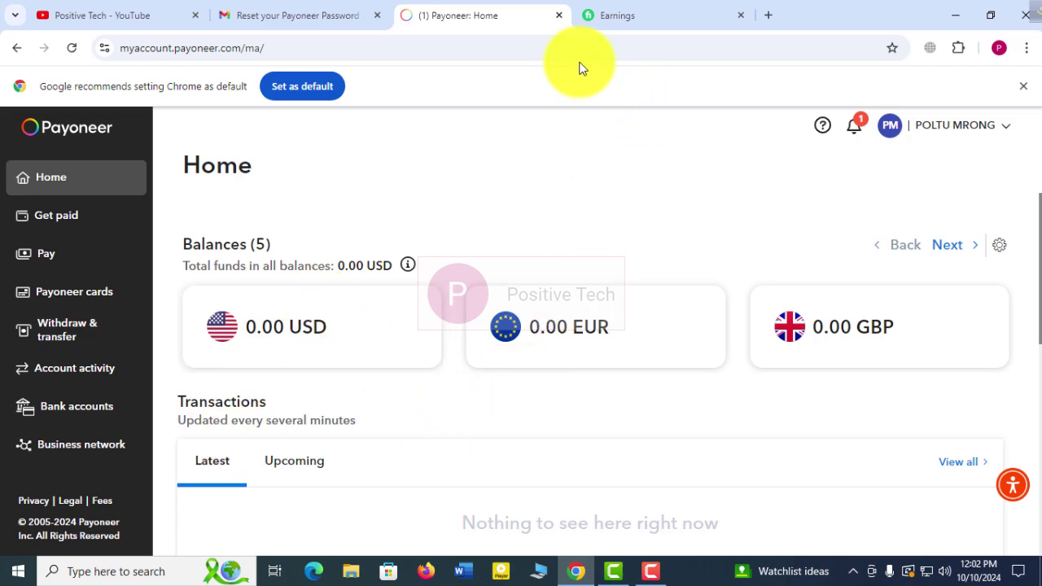
- Switch back to the Fiverr Earnings page and check the available funds overview
{"action": "left_click", "coordinate": [653, 14]}
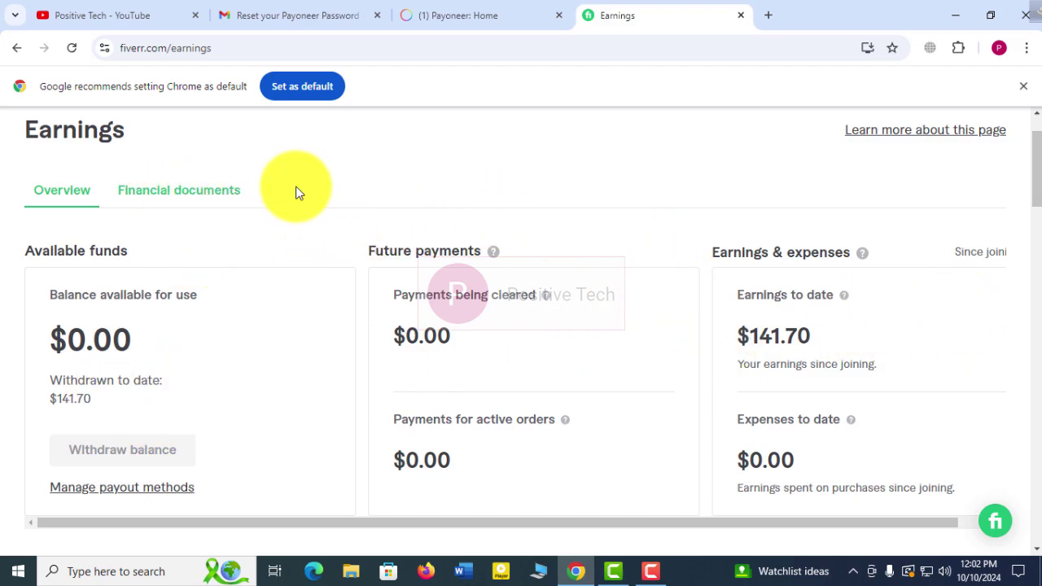
{"action": "scroll", "coordinate": [293, 194], "scroll_direction": "up", "scroll_amount": 1}
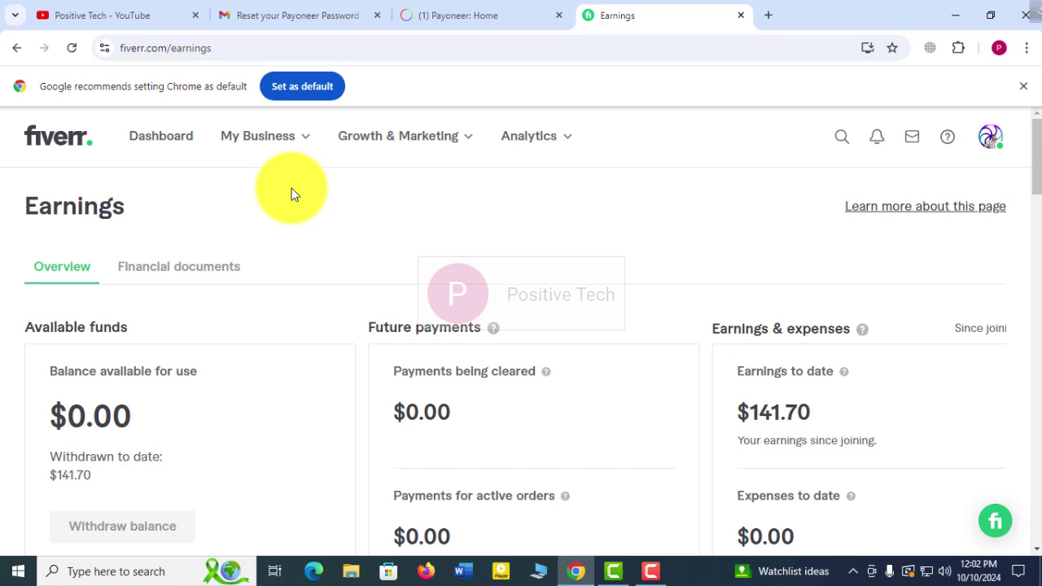
{"action": "left_click", "coordinate": [257, 147]}
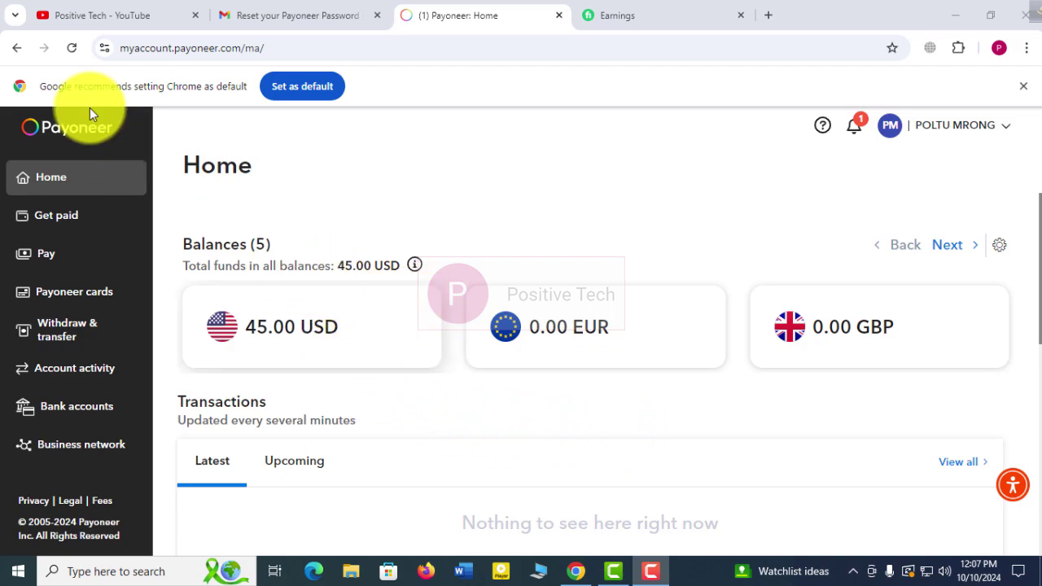
- Reload the Payoneer home page, review the summary, details and timeline of the latest payment from Fiverr, and close its details
{"action": "left_click", "coordinate": [72, 49]}
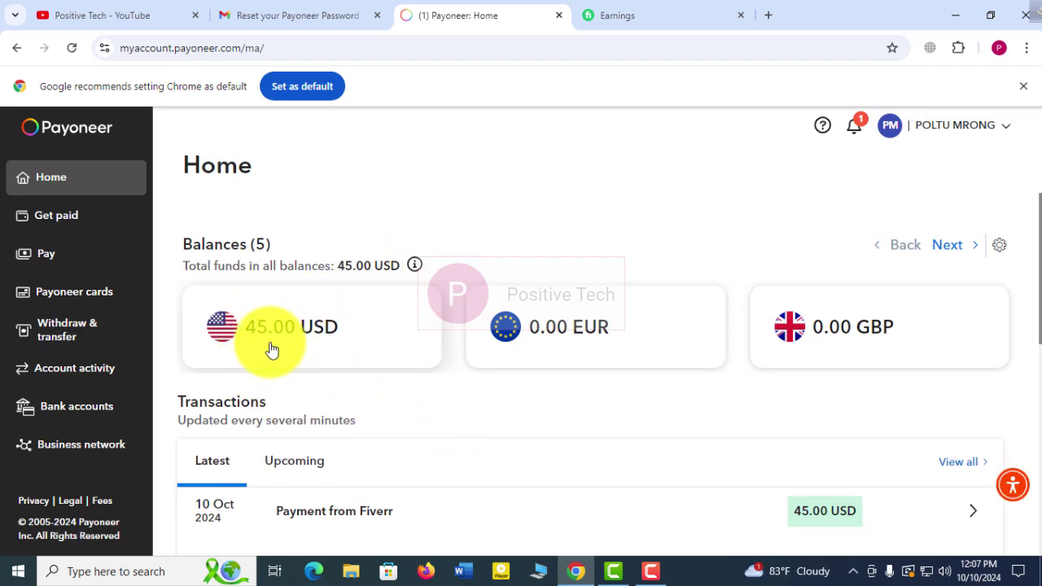
{"action": "scroll", "coordinate": [407, 500], "scroll_direction": "down", "scroll_amount": 1}
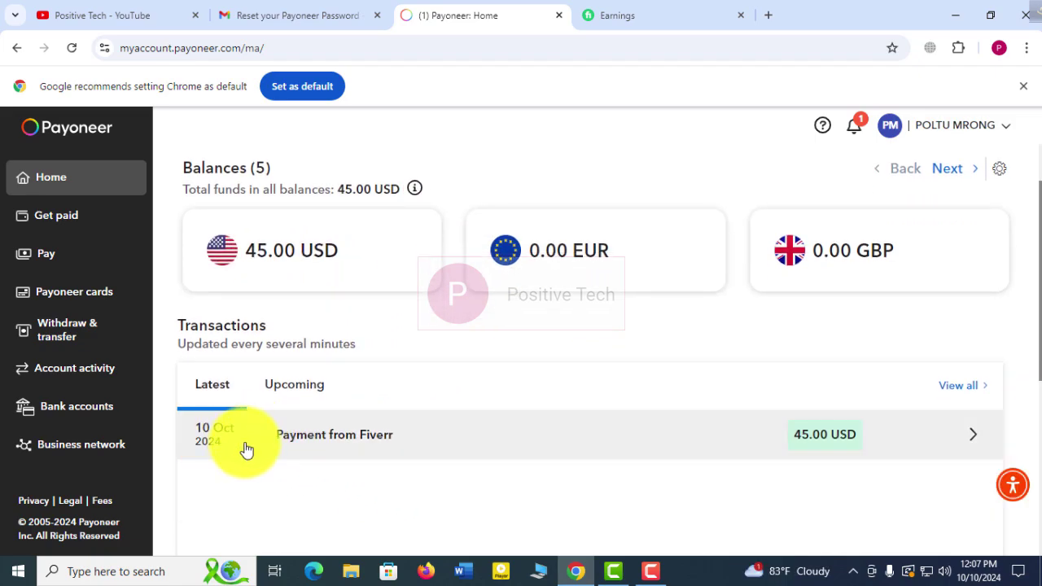
{"action": "left_click", "coordinate": [329, 438]}
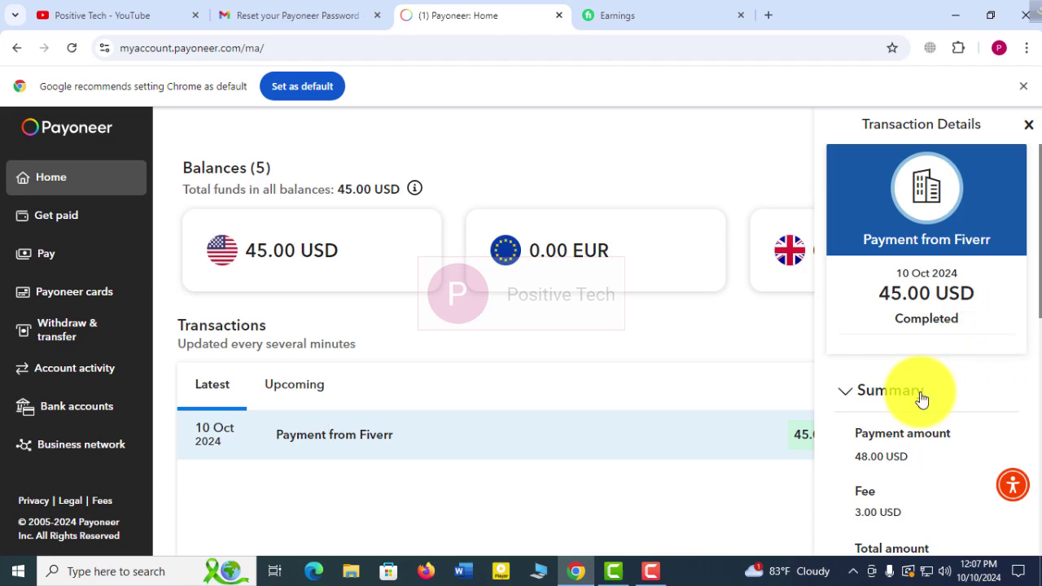
{"action": "scroll", "coordinate": [923, 436], "scroll_direction": "down", "scroll_amount": 2}
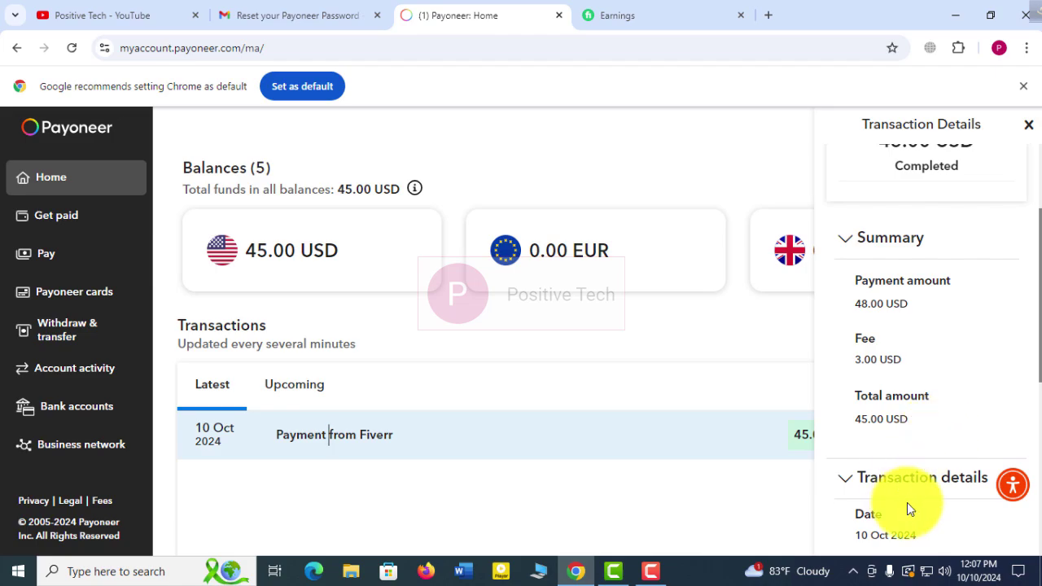
{"action": "scroll", "coordinate": [906, 502], "scroll_direction": "down", "scroll_amount": 2}
{"action": "scroll", "coordinate": [898, 441], "scroll_direction": "down", "scroll_amount": 1}
{"action": "scroll", "coordinate": [896, 494], "scroll_direction": "down", "scroll_amount": 1}
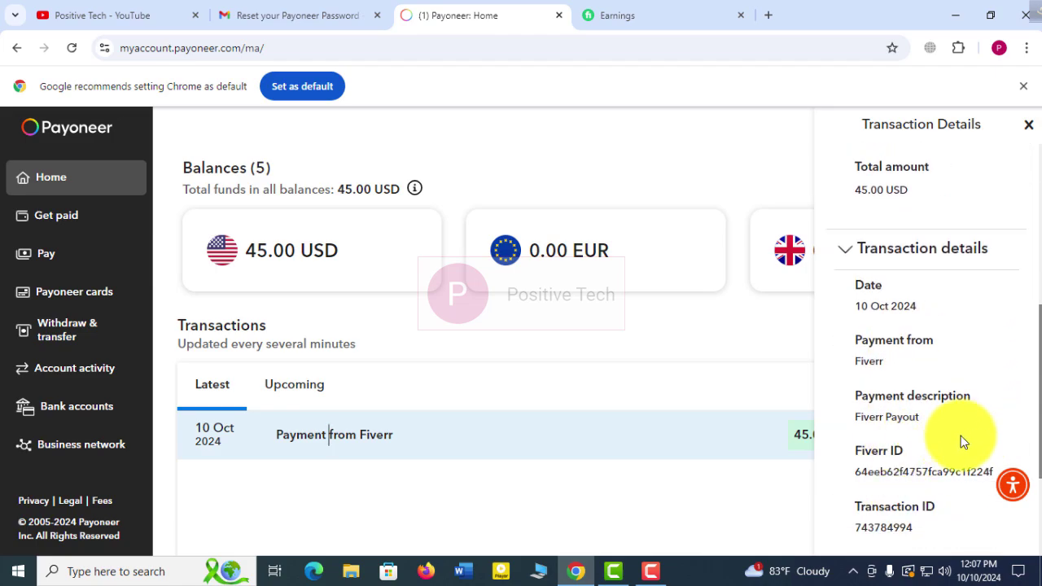
{"action": "scroll", "coordinate": [871, 456], "scroll_direction": "down", "scroll_amount": 3}
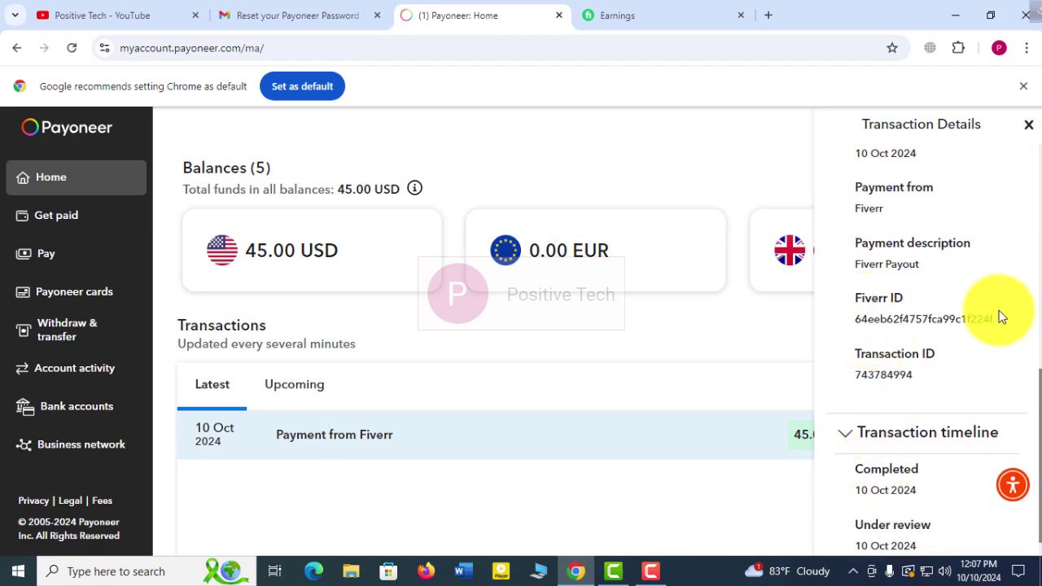
{"action": "scroll", "coordinate": [936, 399], "scroll_direction": "down", "scroll_amount": 1}
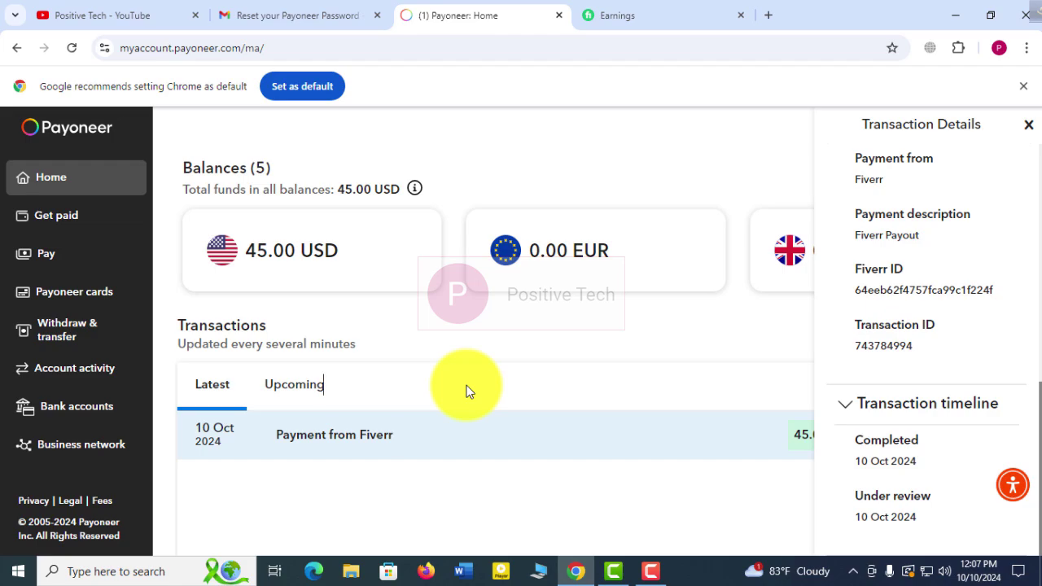
{"action": "left_click", "coordinate": [1028, 124]}
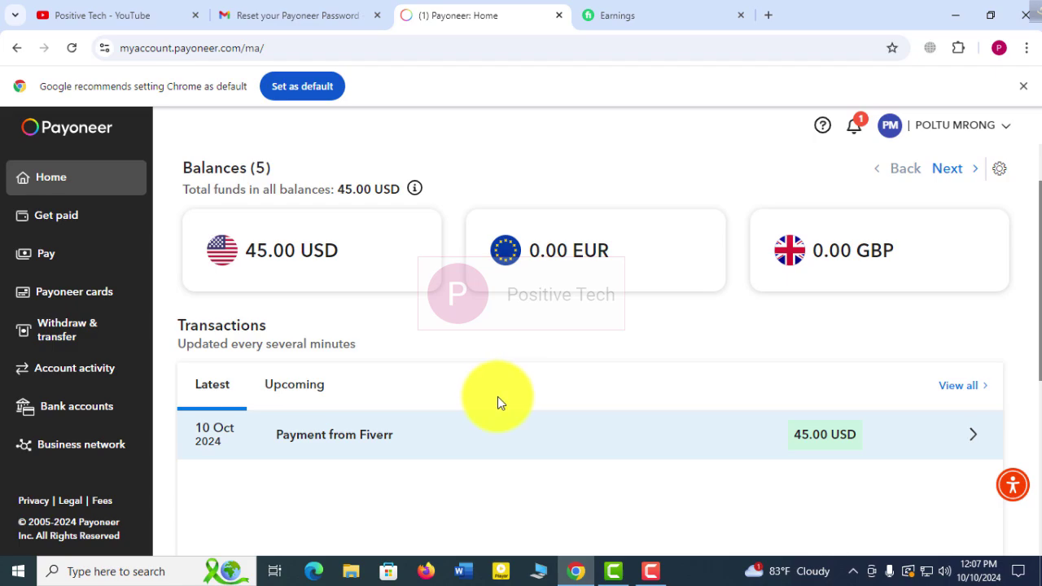
- Switch to the Fiverr Earnings page, reload it and check the latest withdrawal in the activity history
{"action": "left_click", "coordinate": [646, 13]}
{"action": "scroll", "coordinate": [167, 436], "scroll_direction": "down", "scroll_amount": 3}
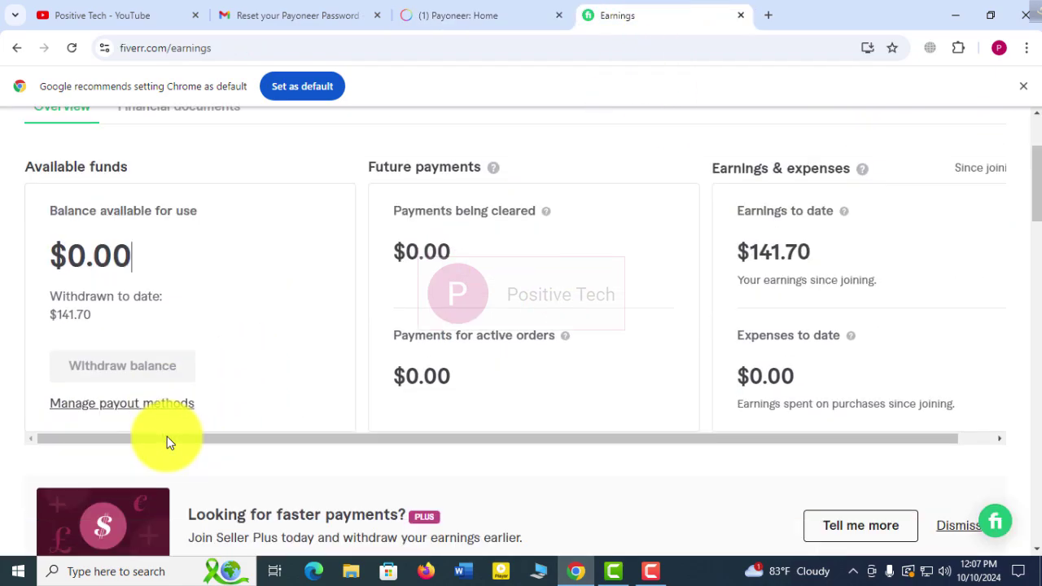
{"action": "scroll", "coordinate": [168, 435], "scroll_direction": "up", "scroll_amount": 1}
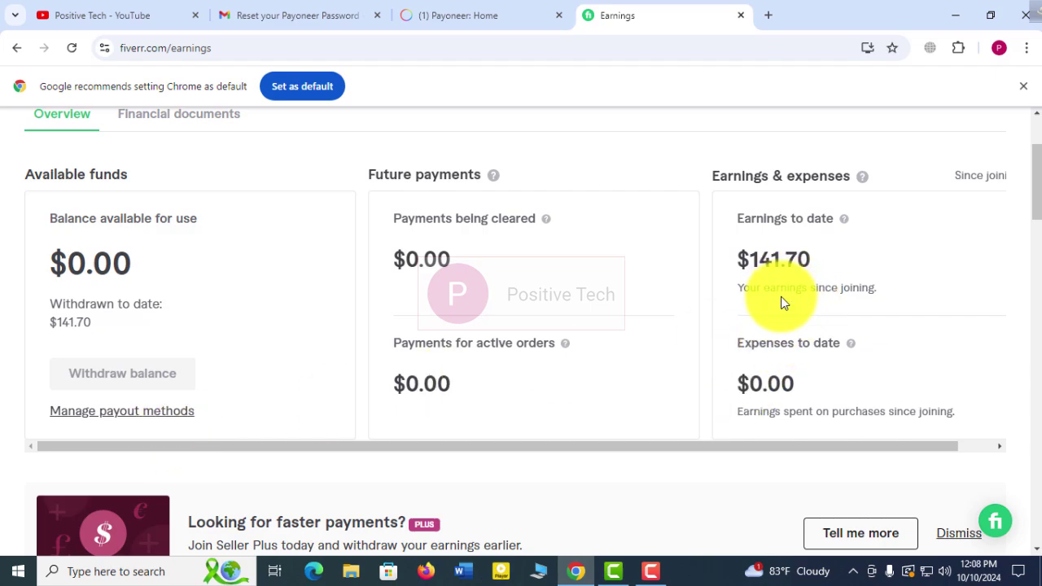
{"action": "scroll", "coordinate": [136, 128], "scroll_direction": "up", "scroll_amount": 1}
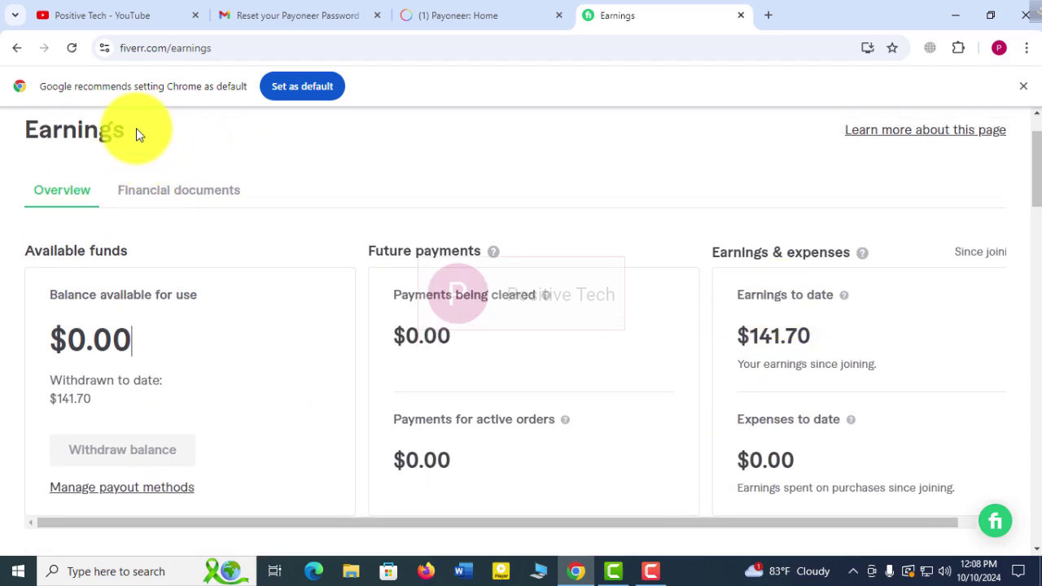
{"action": "left_click", "coordinate": [76, 39]}
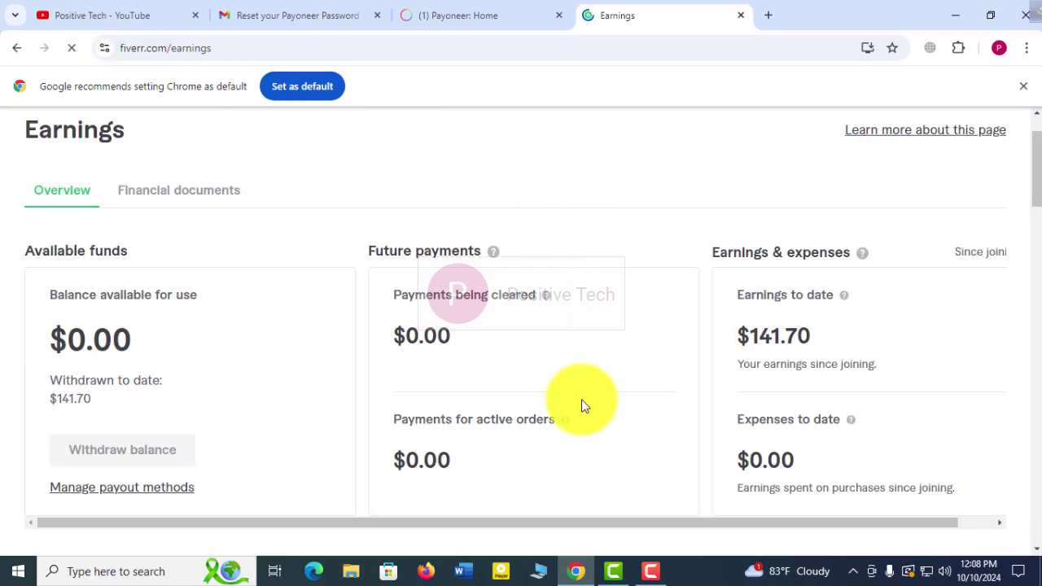
{"action": "scroll", "coordinate": [582, 400], "scroll_direction": "down", "scroll_amount": 1}
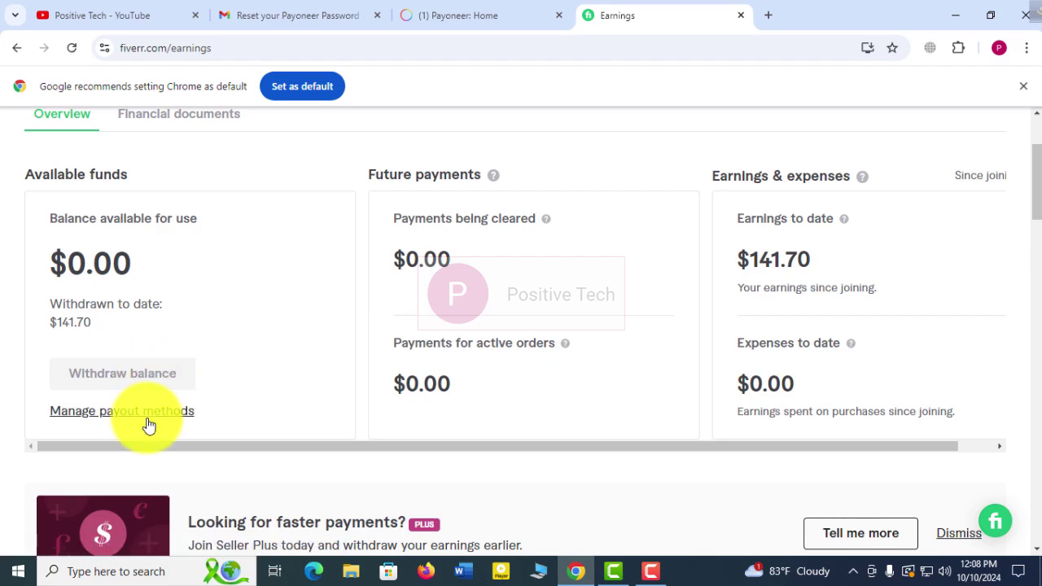
{"action": "scroll", "coordinate": [516, 365], "scroll_direction": "down", "scroll_amount": 3}
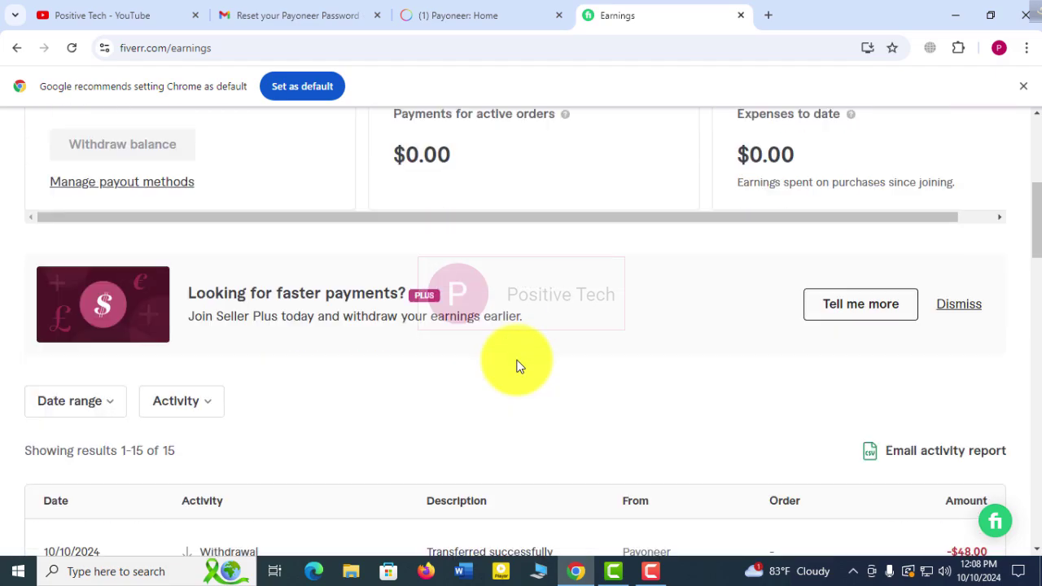
{"action": "scroll", "coordinate": [579, 404], "scroll_direction": "down", "scroll_amount": 4}
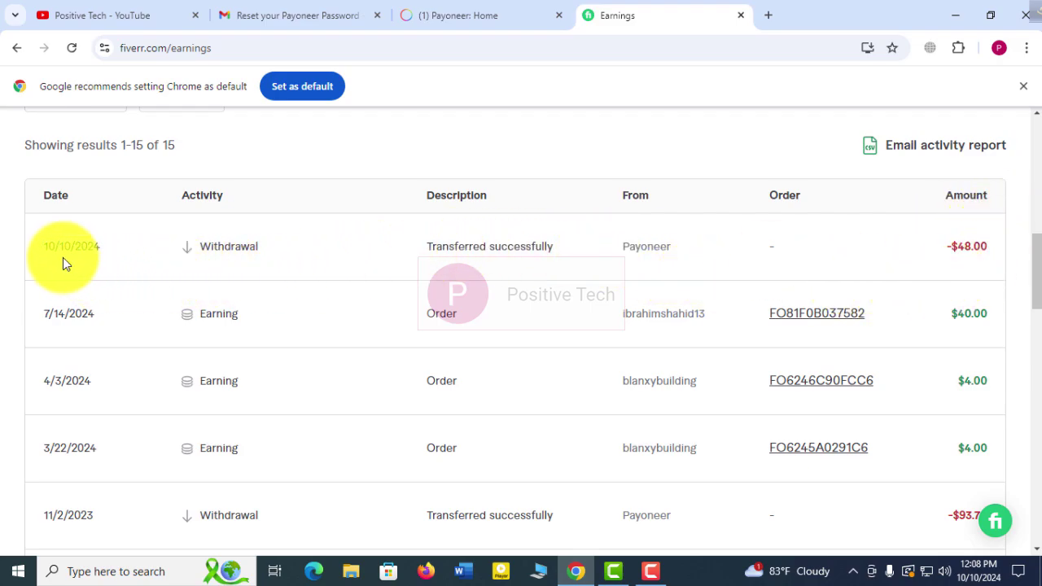
- Switch to Payoneer, open the full list of transactions to check the payment from Fiverr, and return to the home page's balances
{"action": "left_click", "coordinate": [504, 15]}
{"action": "scroll", "coordinate": [345, 432], "scroll_direction": "down", "scroll_amount": 1}
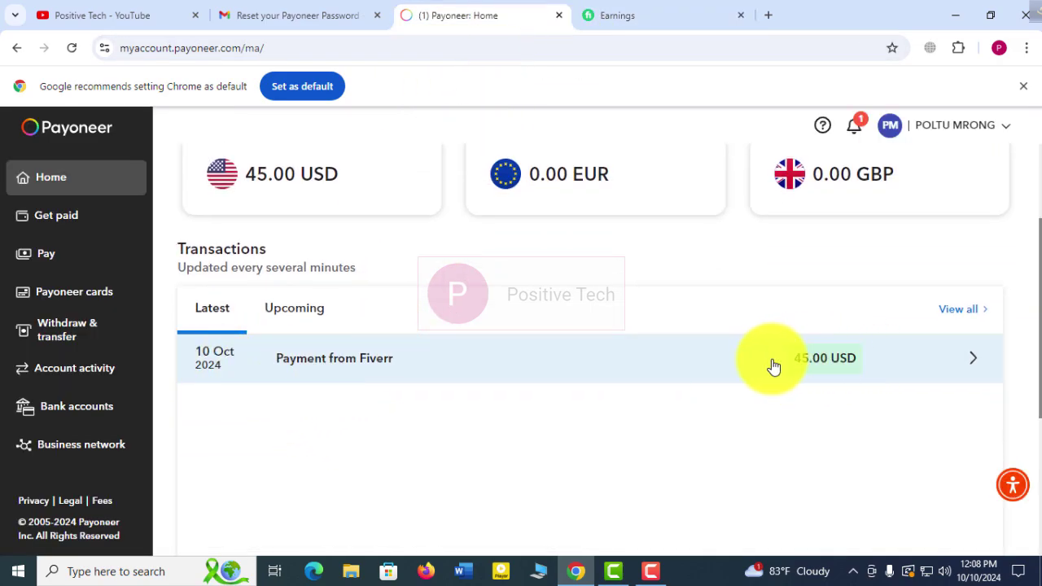
{"action": "left_click", "coordinate": [959, 311]}
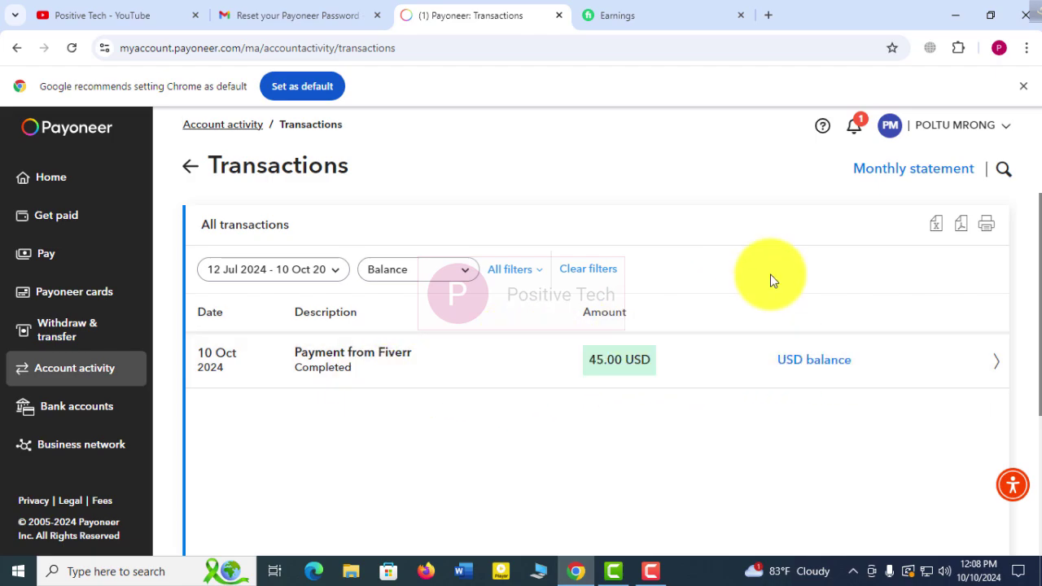
{"action": "left_click", "coordinate": [186, 172]}
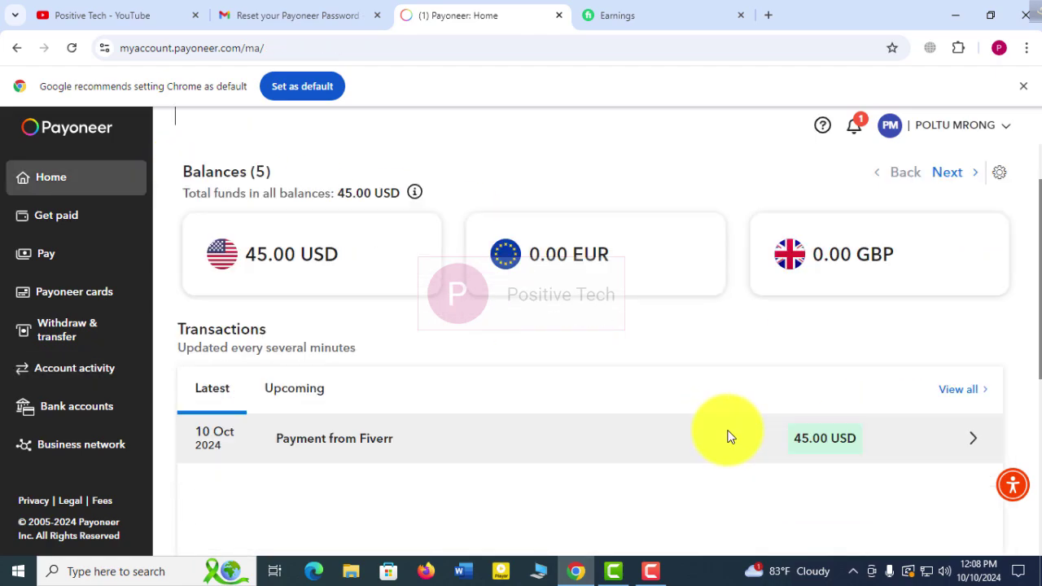
{"action": "scroll", "coordinate": [574, 413], "scroll_direction": "down", "scroll_amount": 3}
{"action": "scroll", "coordinate": [879, 349], "scroll_direction": "up", "scroll_amount": 3}
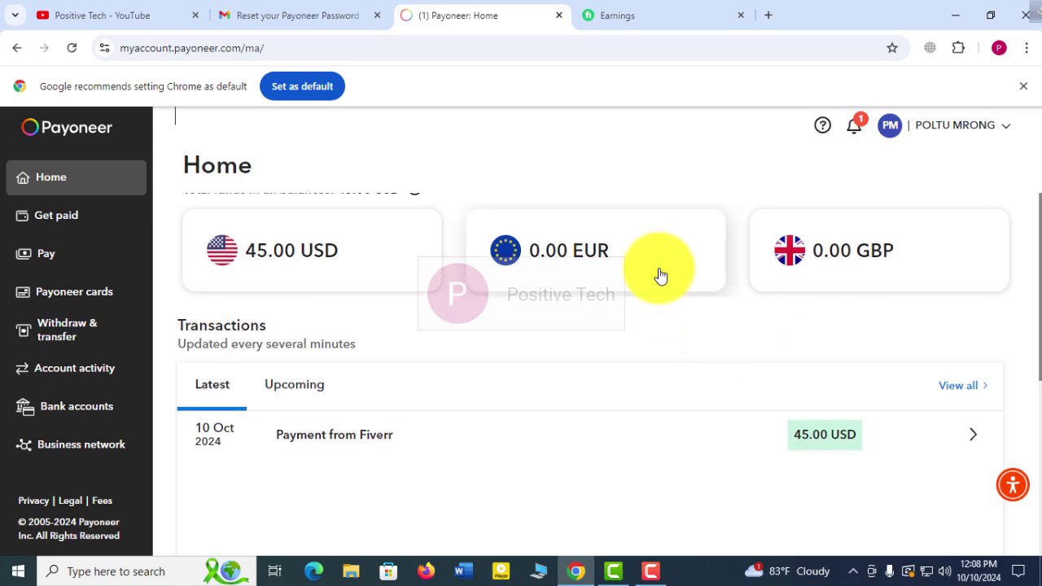
- Return to the Fiverr Earnings page and review the latest withdrawal and the funds overview above the activity history
{"action": "left_click", "coordinate": [637, 23]}
{"action": "scroll", "coordinate": [545, 362], "scroll_direction": "up", "scroll_amount": 2}
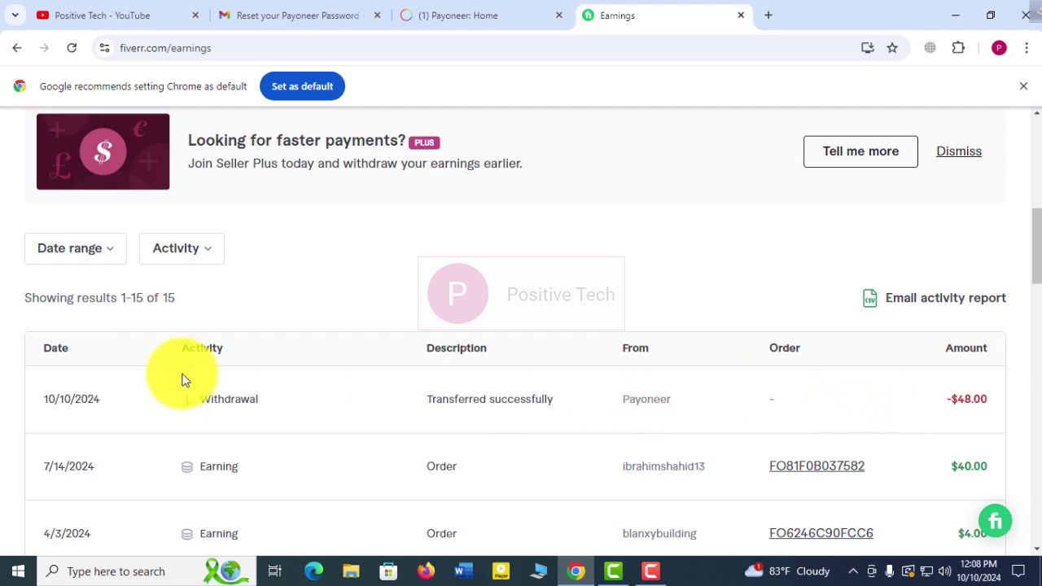
{"action": "scroll", "coordinate": [251, 327], "scroll_direction": "up", "scroll_amount": 3}
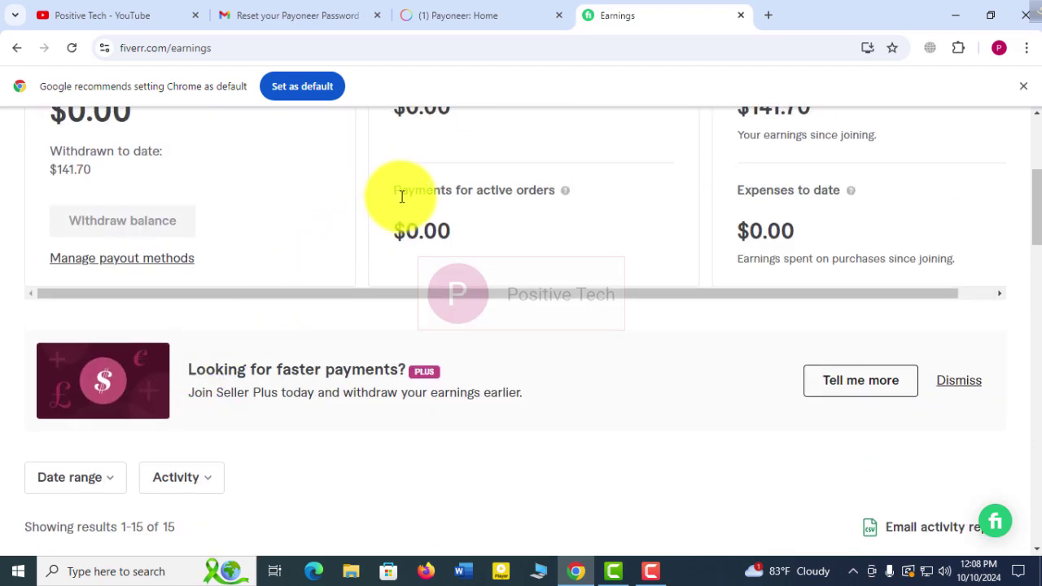